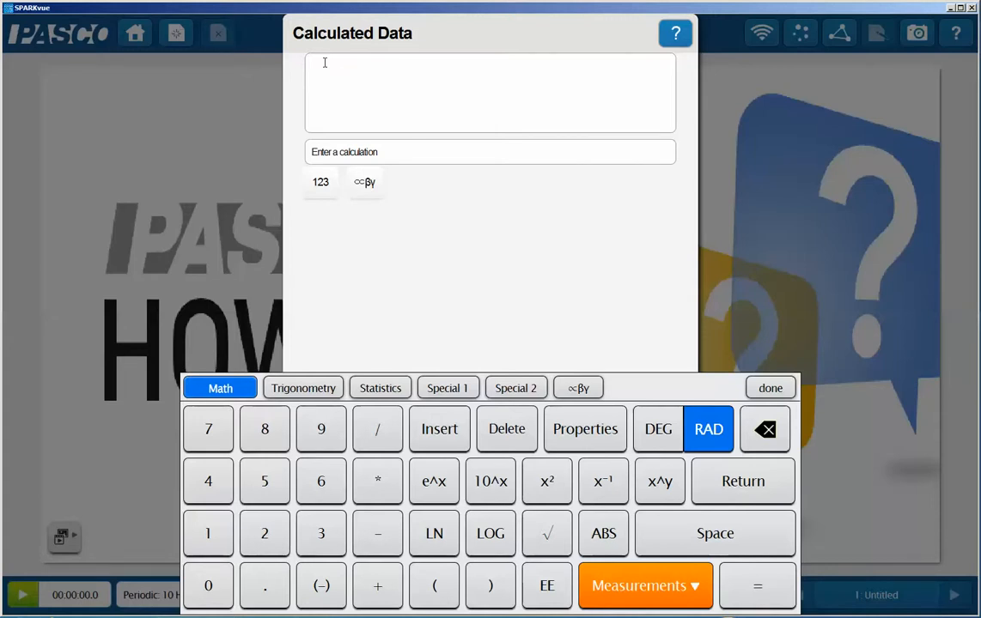
# Define the constants relerr=0.05 and abserr=1 on separate lines of the calculation.
pyautogui.write('relem')
pyautogui.write('=0.05')
pyautogui.press('Return')
pyautogui.write('abse')
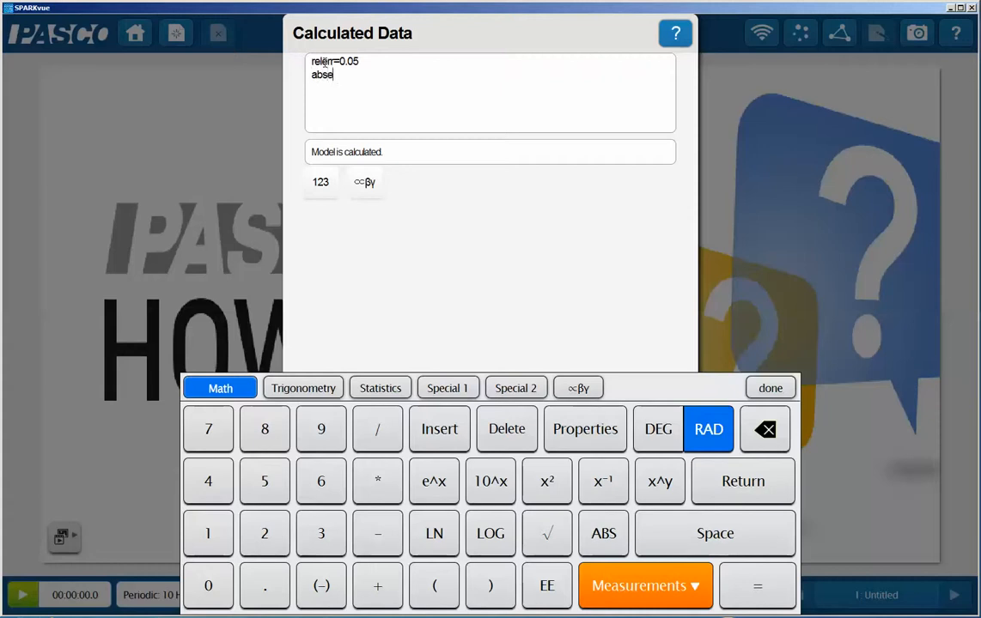
pyautogui.write('n=1')
pyautogui.press('Return')
pyautogui.write('abserr')
pyautogui.press('BackSpace')
pyautogui.press('BackSpace')
pyautogui.press('BackSpace')
pyautogui.press('BackSpace')
pyautogui.press('BackSpace')
pyautogui.press('BackSpace')
# Define meas=[Temperature] in the calculation, using the temperature sensor's measurement.
pyautogui.write('meas=')
pyautogui.click(628, 591)
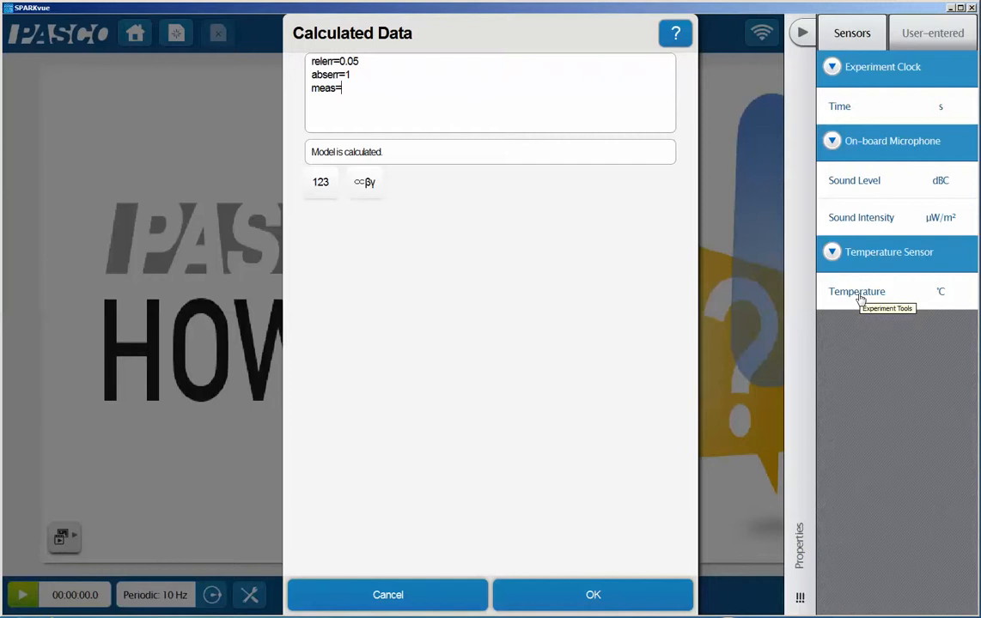
pyautogui.click(858, 292)
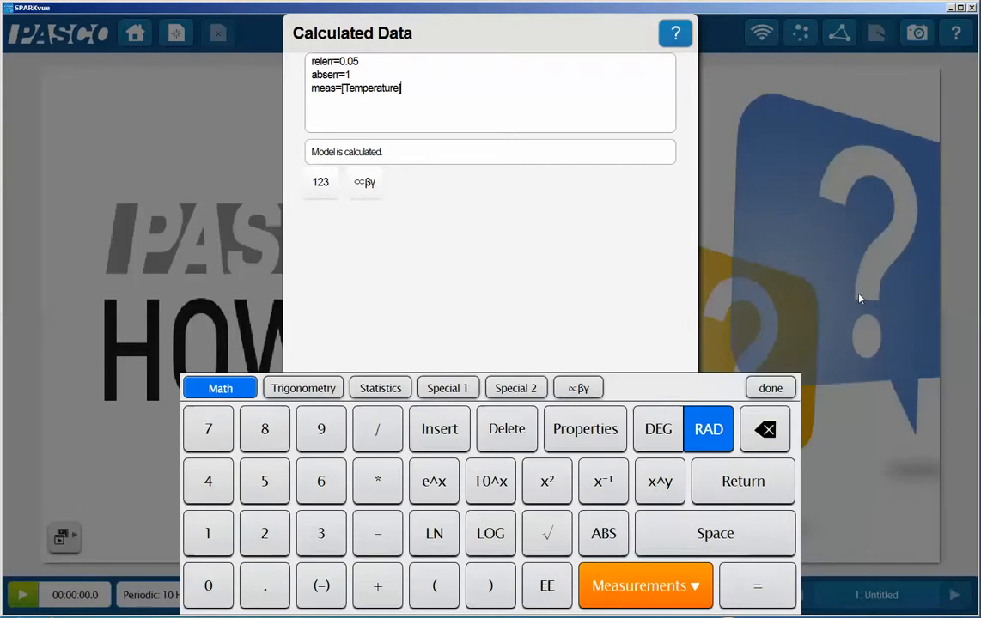
pyautogui.press('Return')
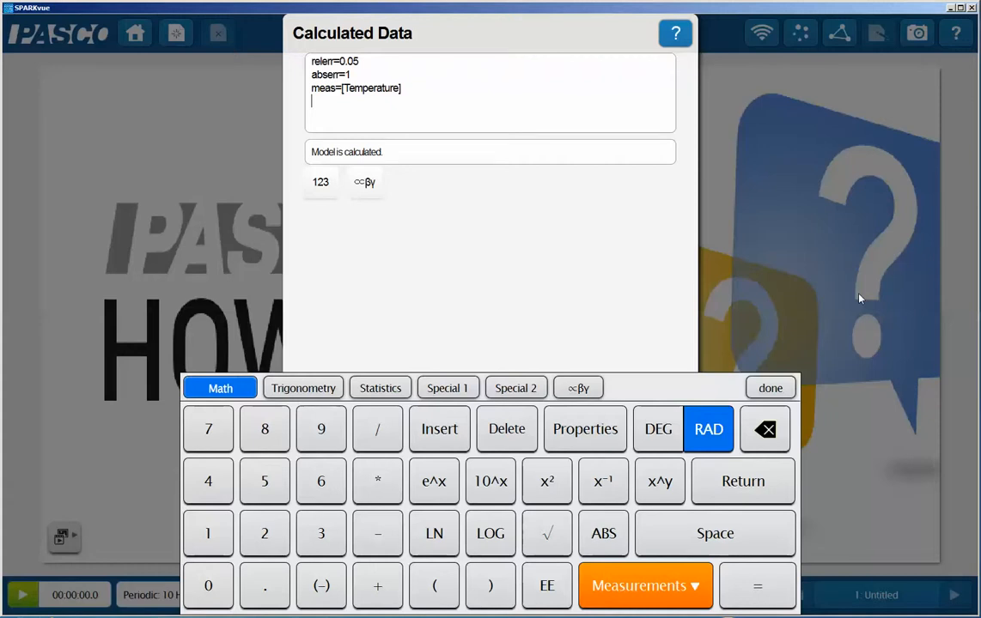
# Add the upper absolute error calculation upaberr=meas + abserr on its own line.
pyautogui.write('upaberr=meas + ')
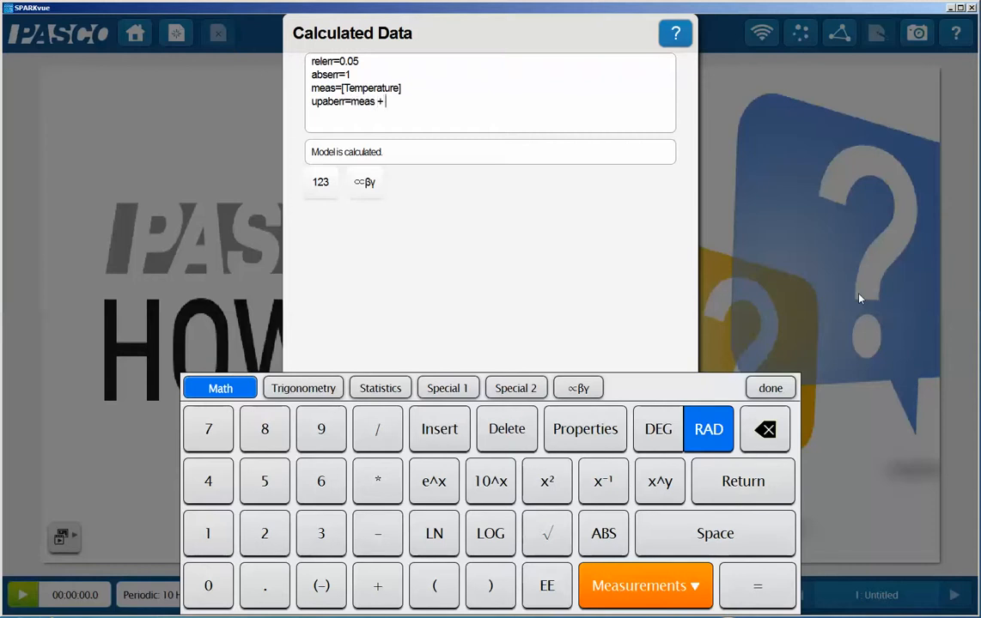
pyautogui.write('abserr')
pyautogui.press('Return')
# Add the lower absolute error calculation lowaberr=meas - abserr on its own line.
pyautogui.write('lowaberr=meas')
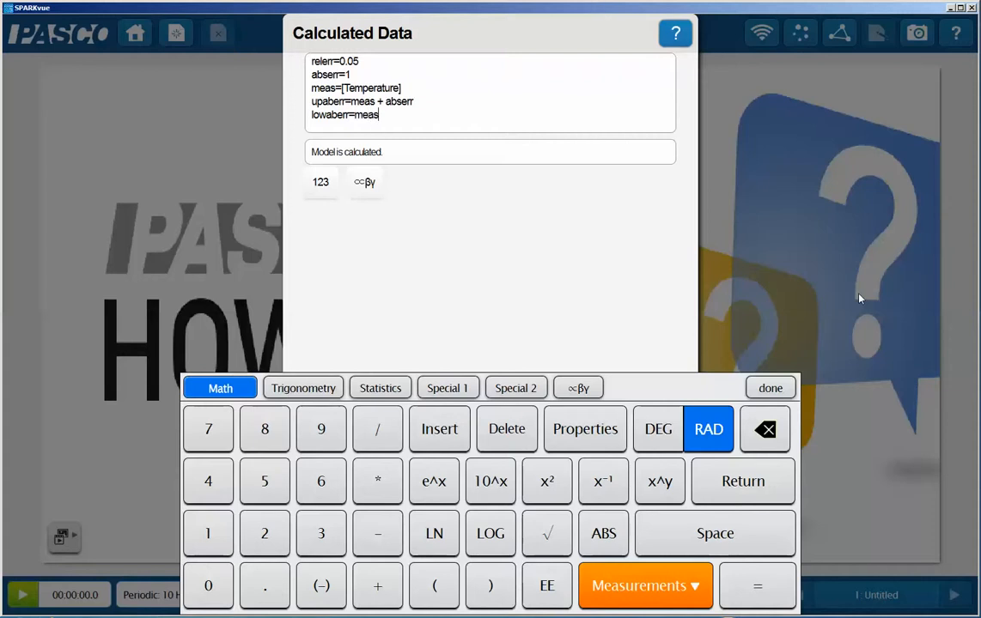
pyautogui.write(' - abserr')
pyautogui.press('Return')
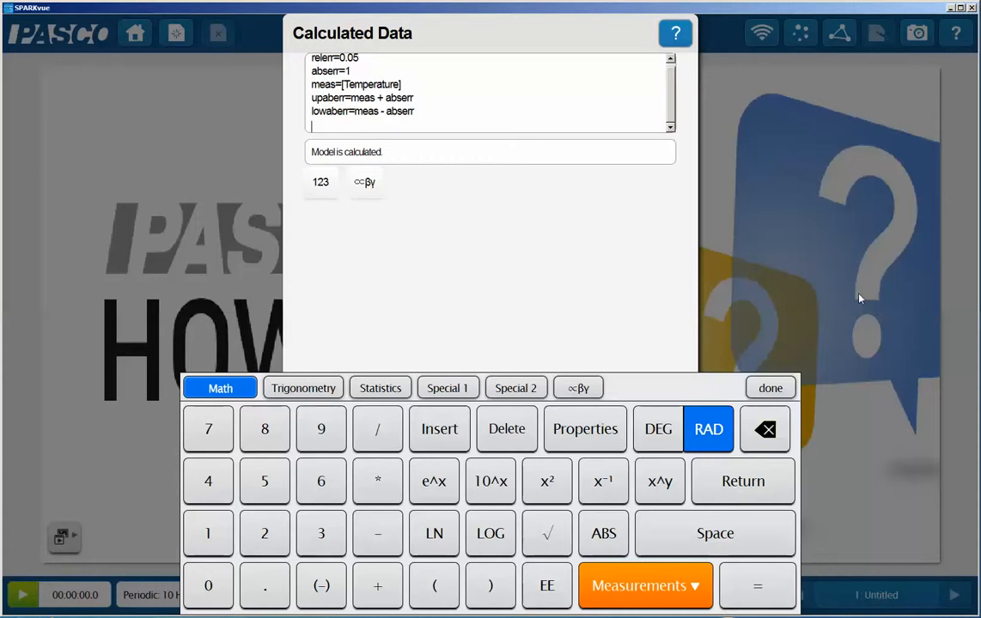
# Add the upper relative error calculation uprelerr=meas*(1+relerr) on its own line.
pyautogui.write('uprelerr=meas*(1+relerr)')
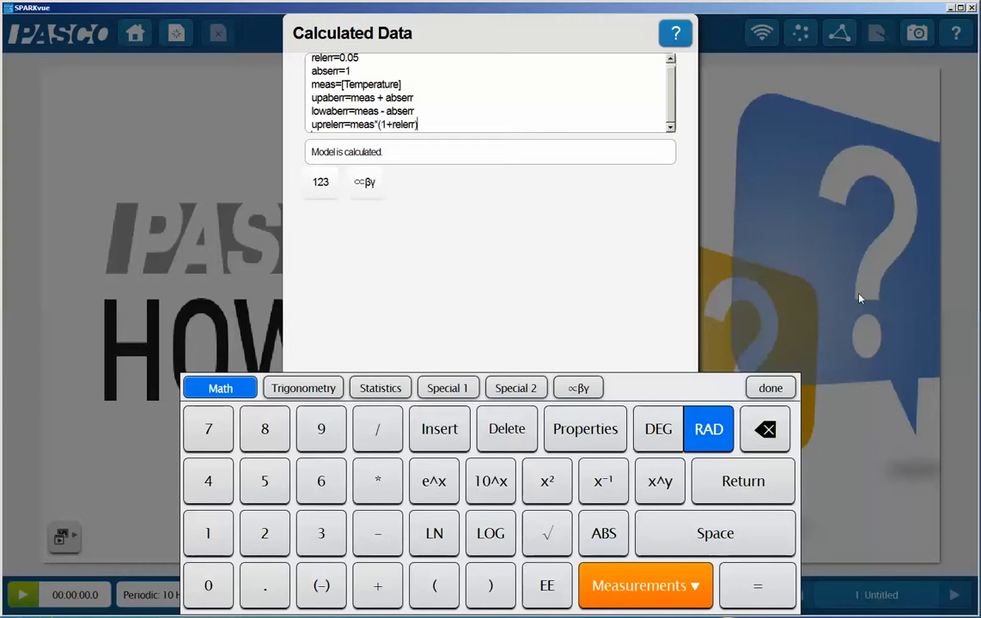
pyautogui.press('Return')
# Add the lower relative error calculation lowrelerr=meas*(1-relerr) and finish entering the calculations.
pyautogui.write('lowrelerr=meas')
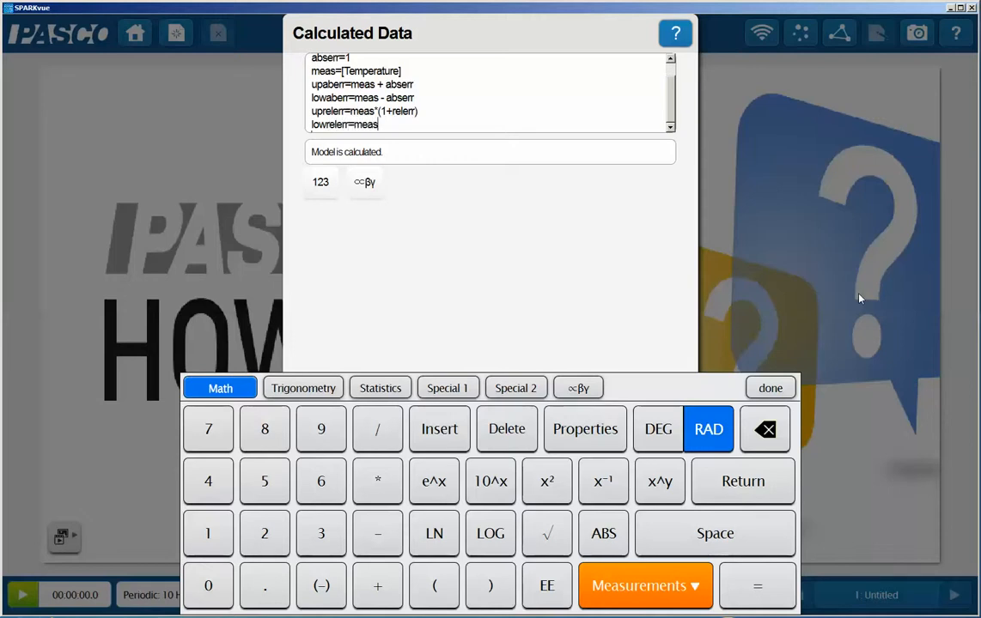
pyautogui.write('*(1-relerr)')
pyautogui.press('Return')
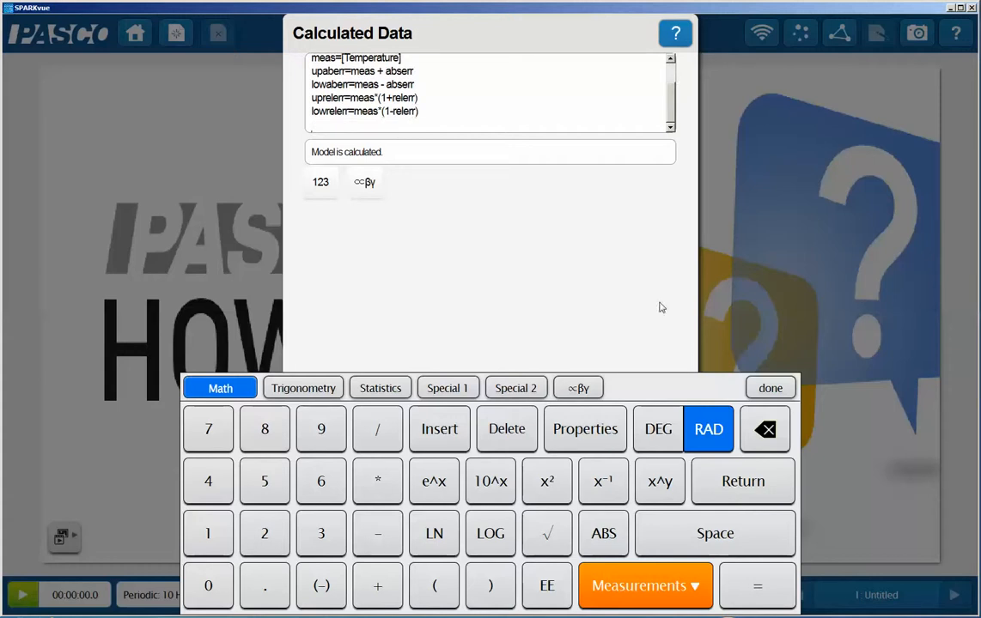
pyautogui.click(770, 388)
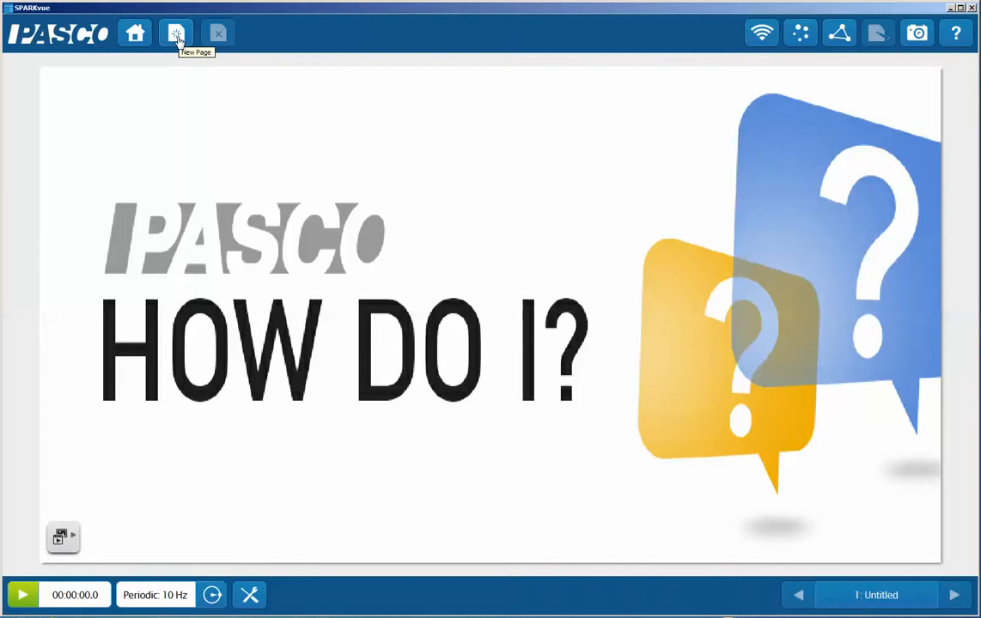
# Create a new page with the single-display layout and fill it with a line graph.
pyautogui.click(178, 38)
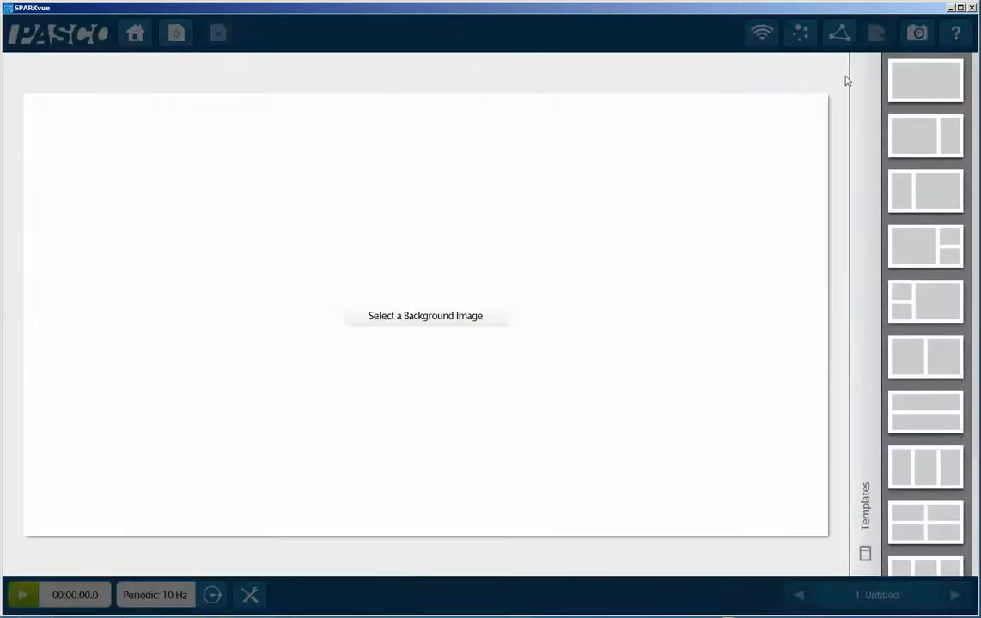
pyautogui.click(910, 91)
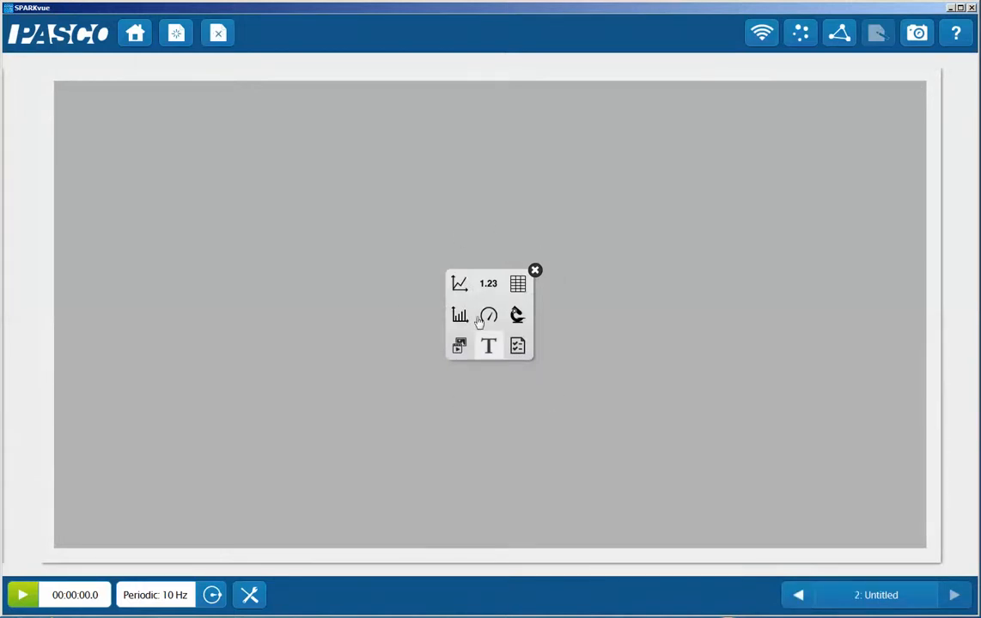
pyautogui.click(460, 286)
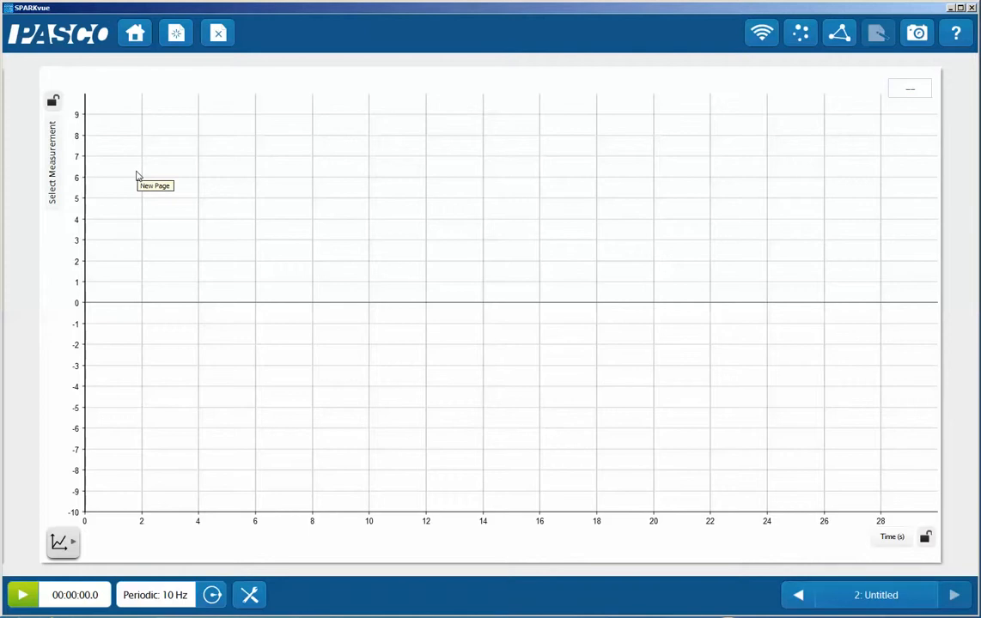
# Assign the calculated measurement meas to the graph's vertical axis.
pyautogui.click(53, 185)
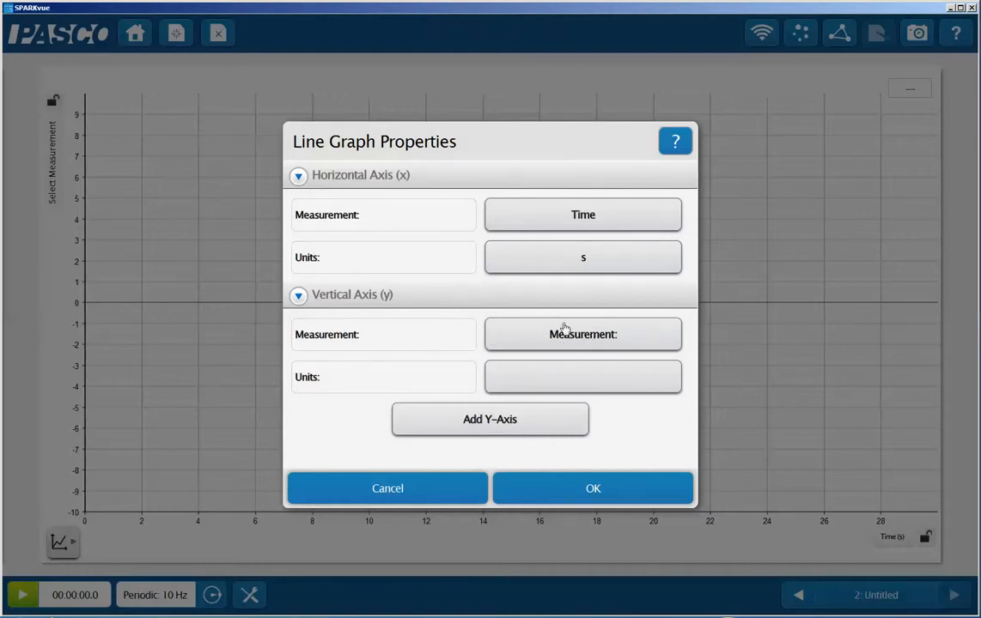
pyautogui.click(568, 335)
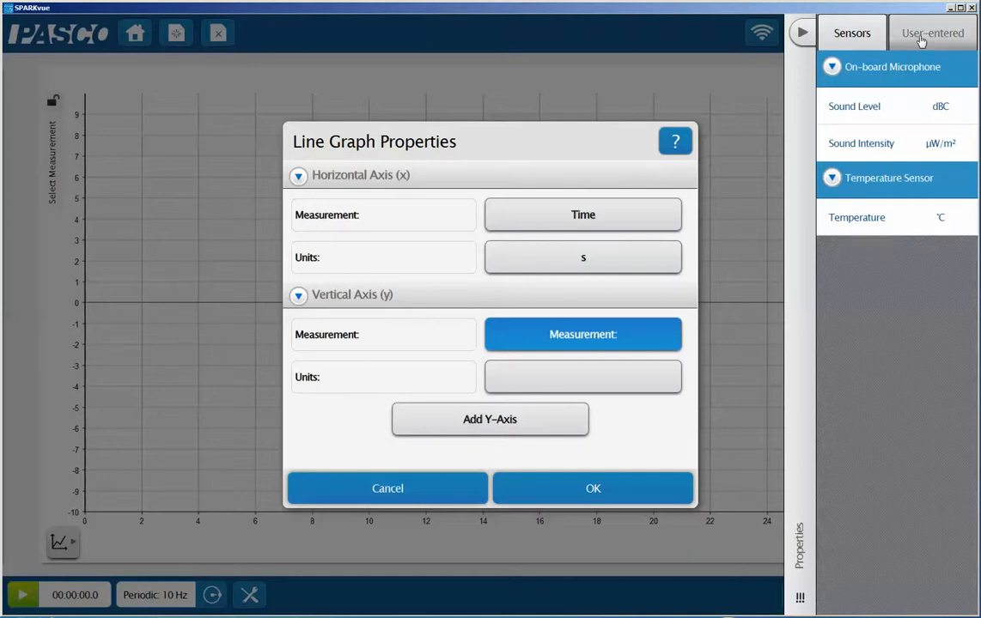
pyautogui.click(920, 38)
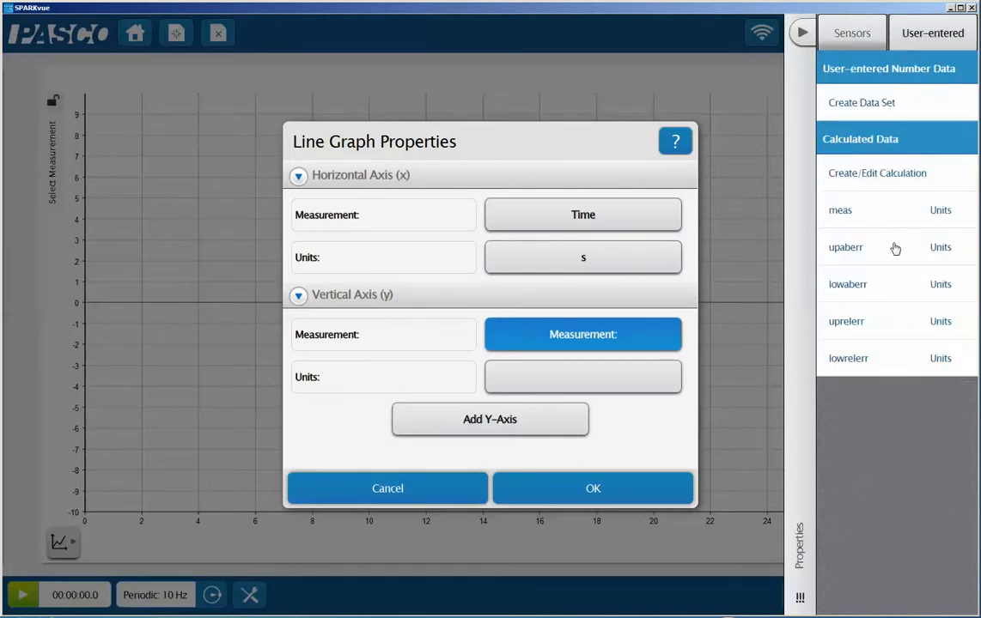
pyautogui.click(838, 215)
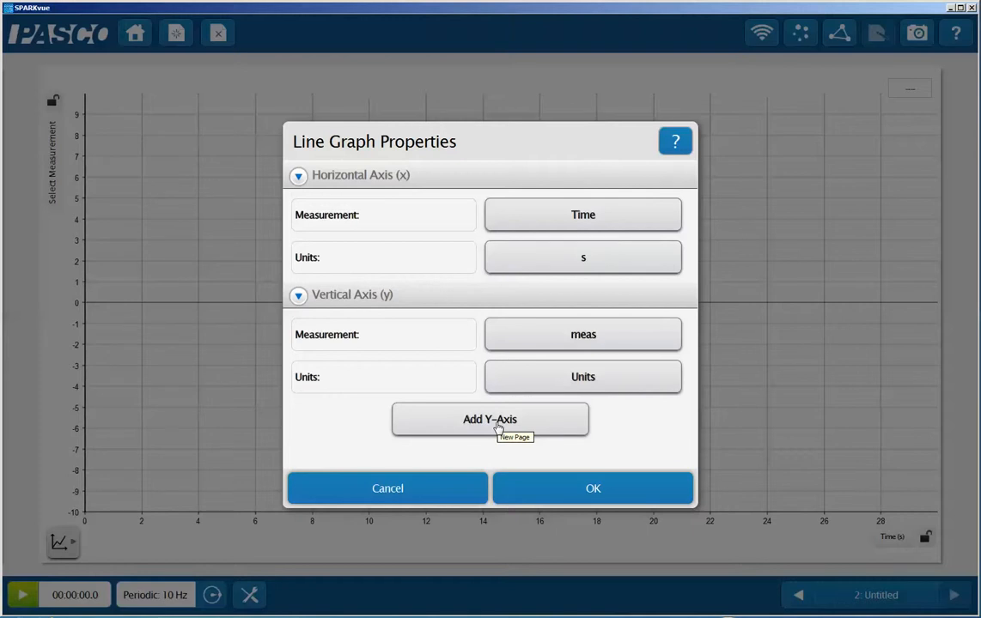
# Add a second y-axis to the line graph and assign upaberr to it.
pyautogui.click(489, 419)
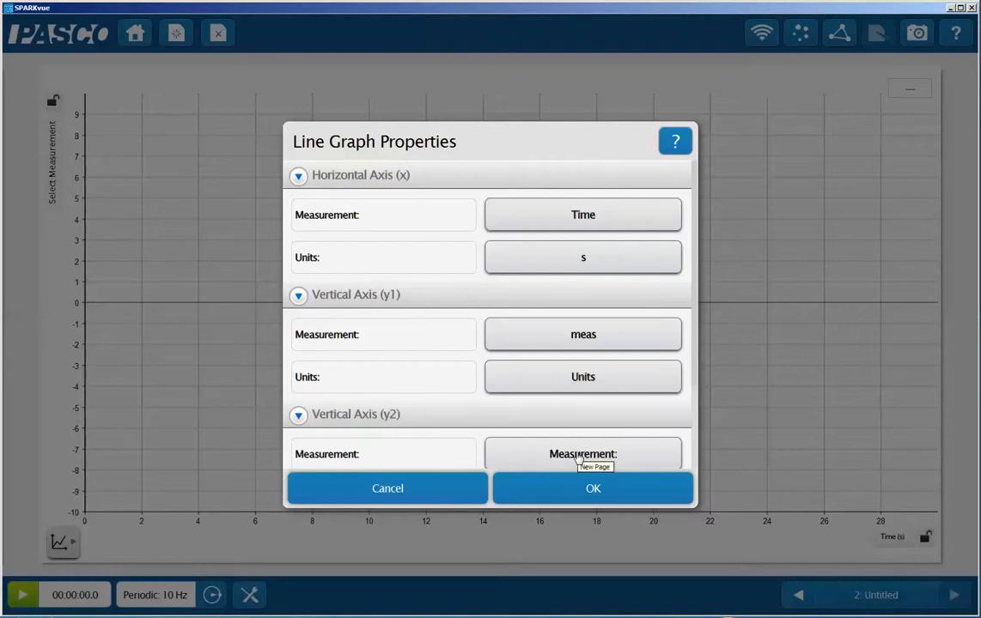
pyautogui.click(577, 457)
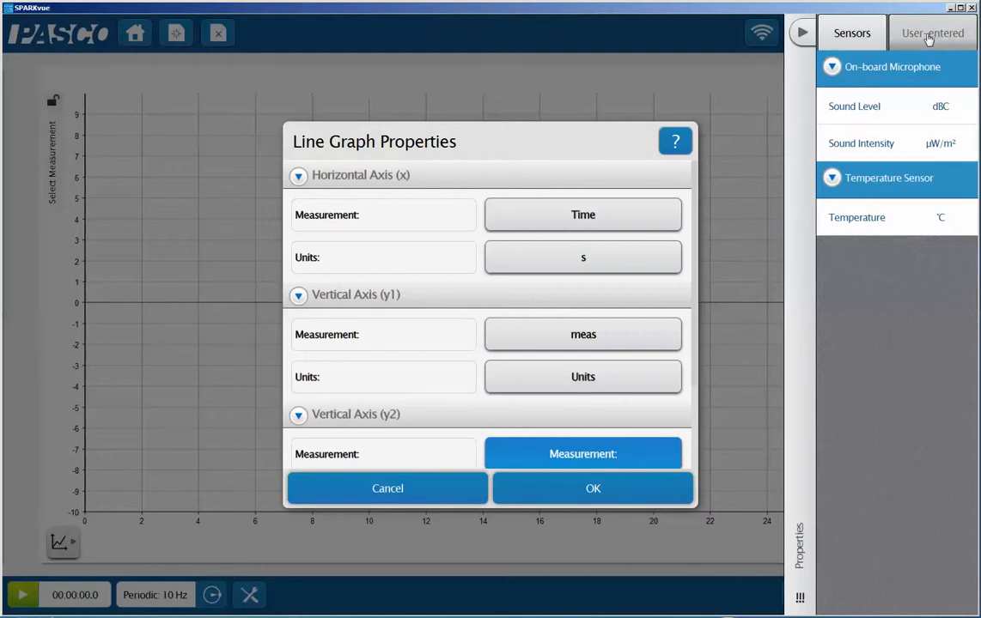
pyautogui.click(928, 38)
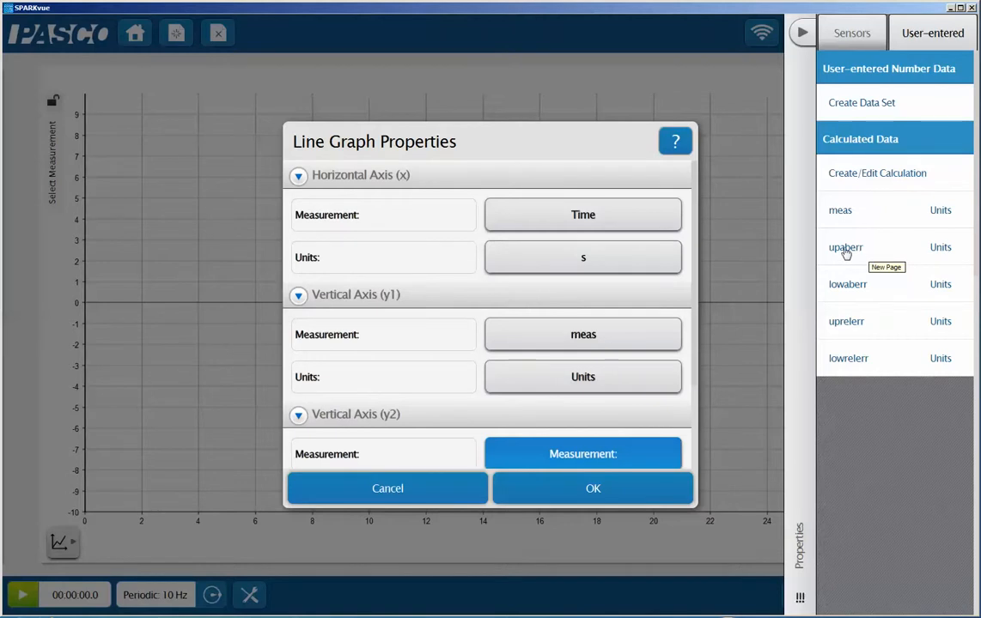
pyautogui.click(845, 249)
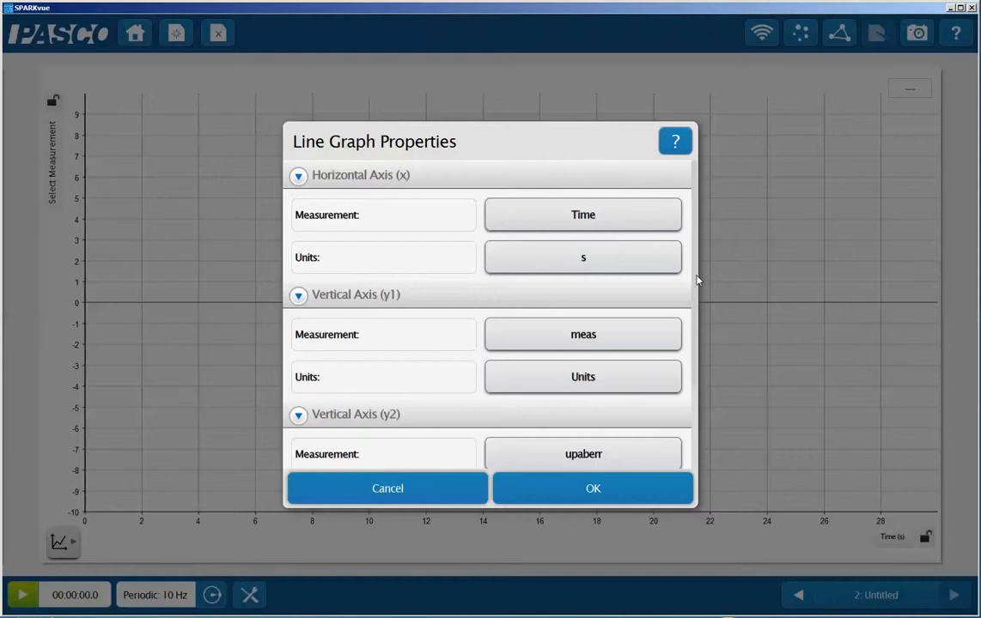
# Add a third y-axis showing lowaberr and apply the line graph properties.
pyautogui.scroll(-3, 701, 401)
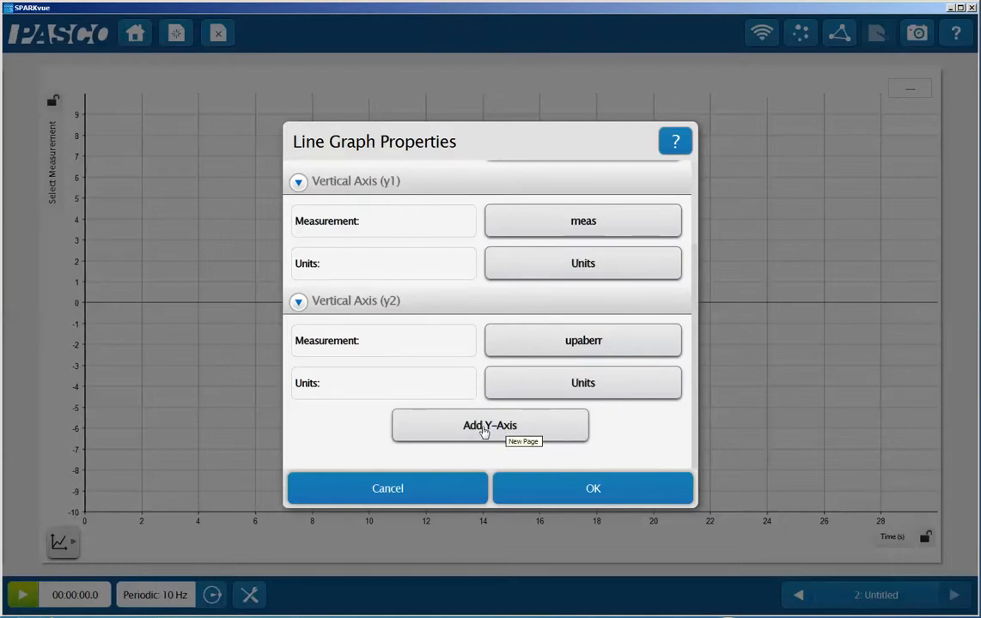
pyautogui.click(484, 431)
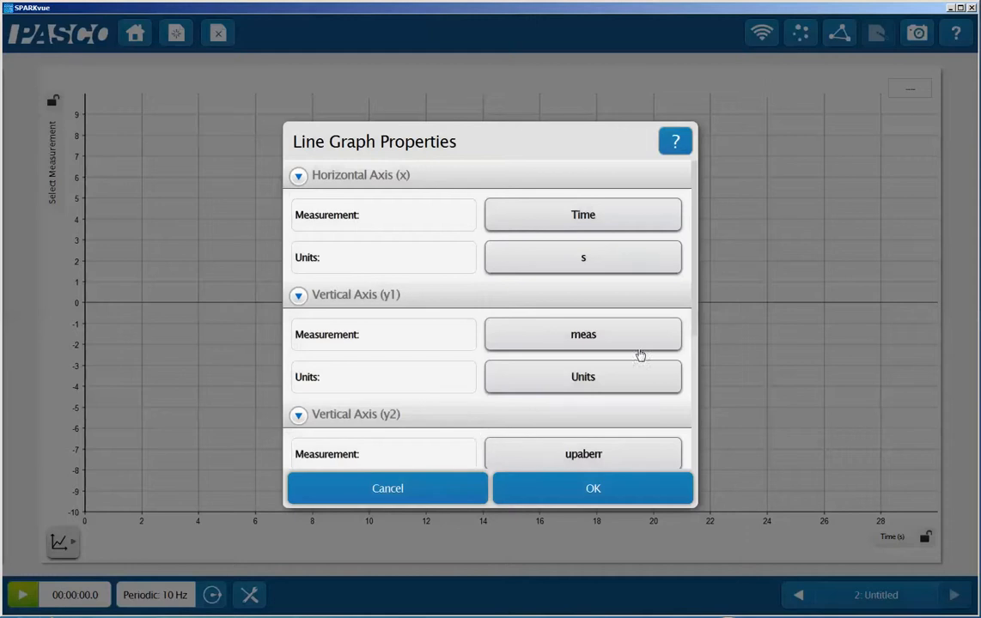
pyautogui.moveTo(697, 260); pyautogui.dragTo(699, 434)
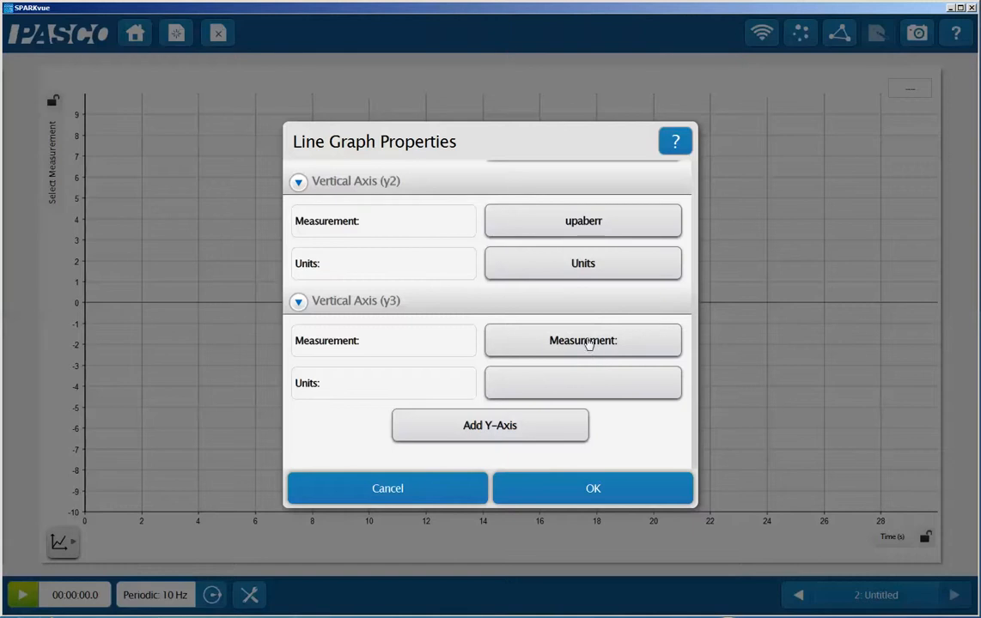
pyautogui.click(586, 343)
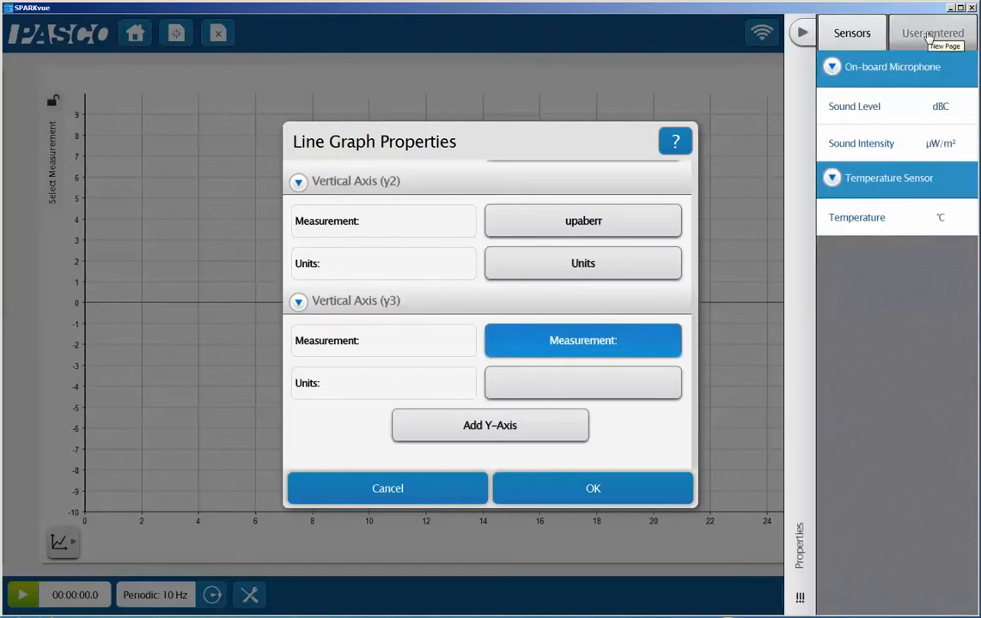
pyautogui.click(928, 34)
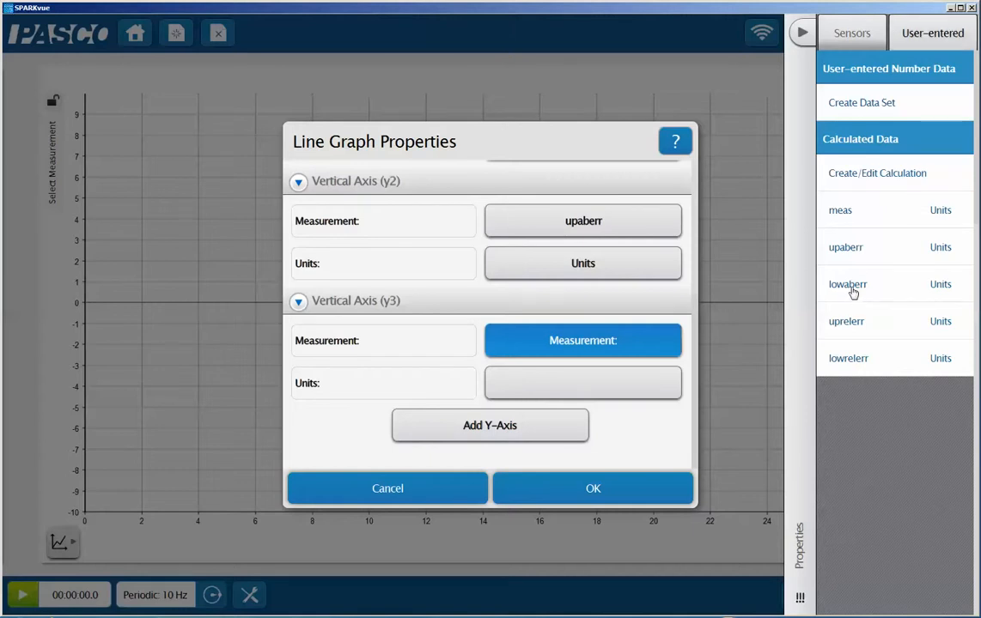
pyautogui.click(852, 292)
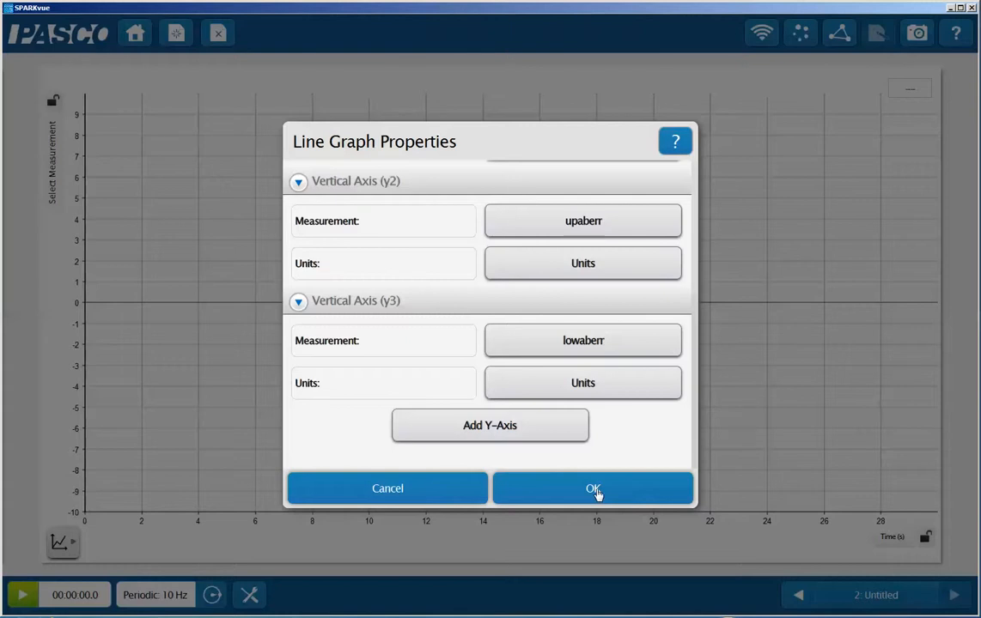
pyautogui.click(595, 489)
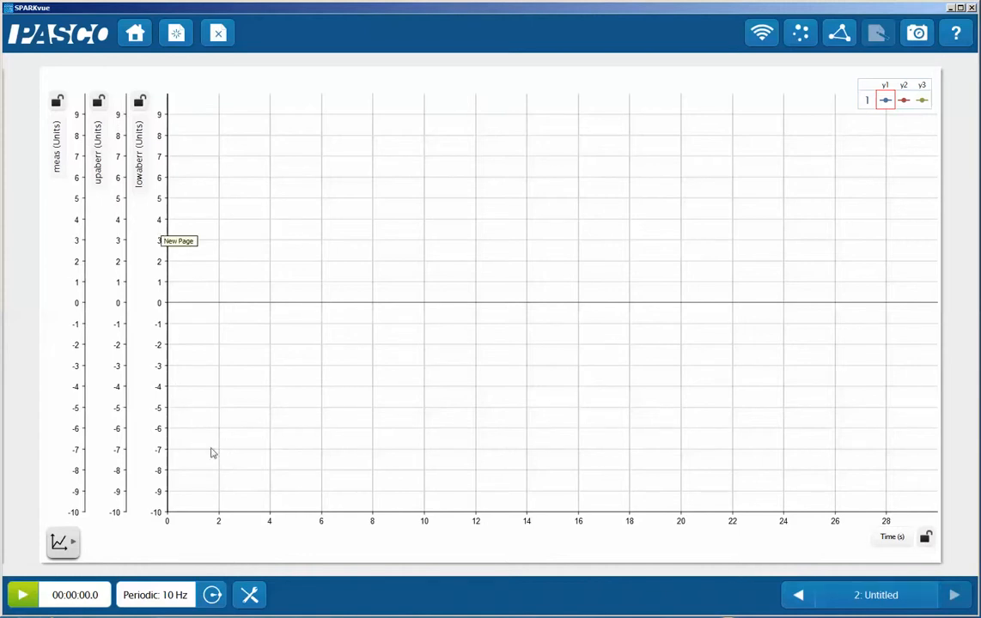
# Turn on the graph's Lock tool and record a data run of about 8.5 seconds.
pyautogui.click(62, 542)
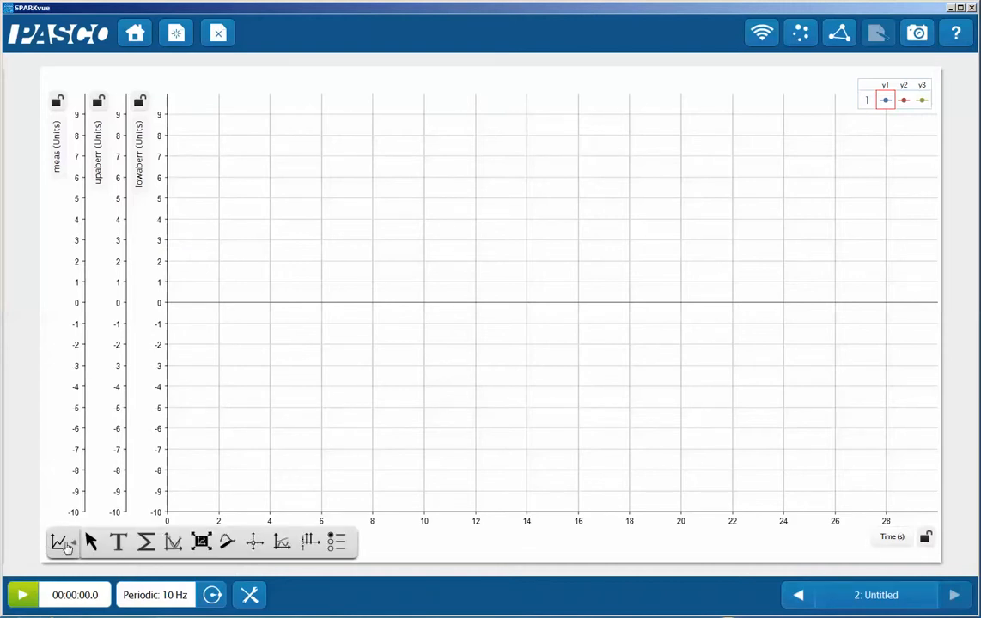
pyautogui.click(307, 542)
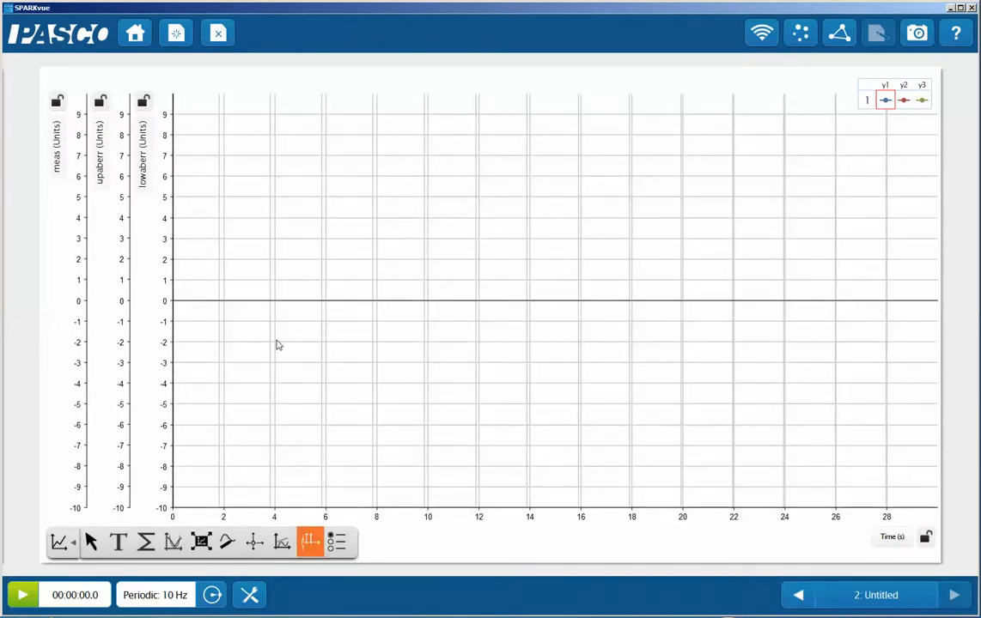
pyautogui.click(23, 596)
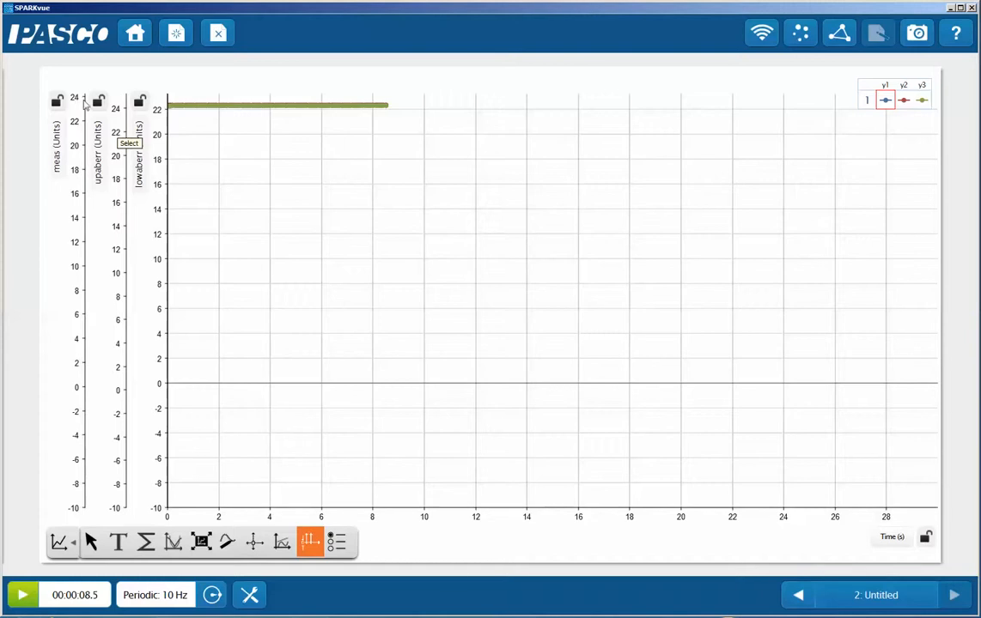
# Shift the plotted data down and rescale the lowaberr, upaberr and meas axes to a matching range of about 8 to 28.
pyautogui.moveTo(247, 144); pyautogui.dragTo(290, 373)
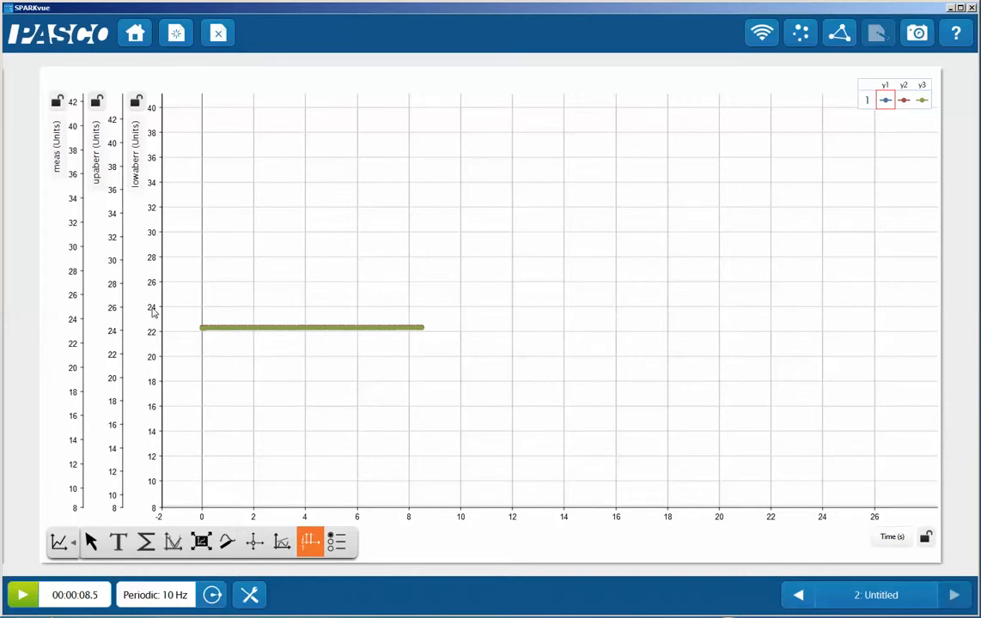
pyautogui.moveTo(153, 312); pyautogui.dragTo(159, 110)
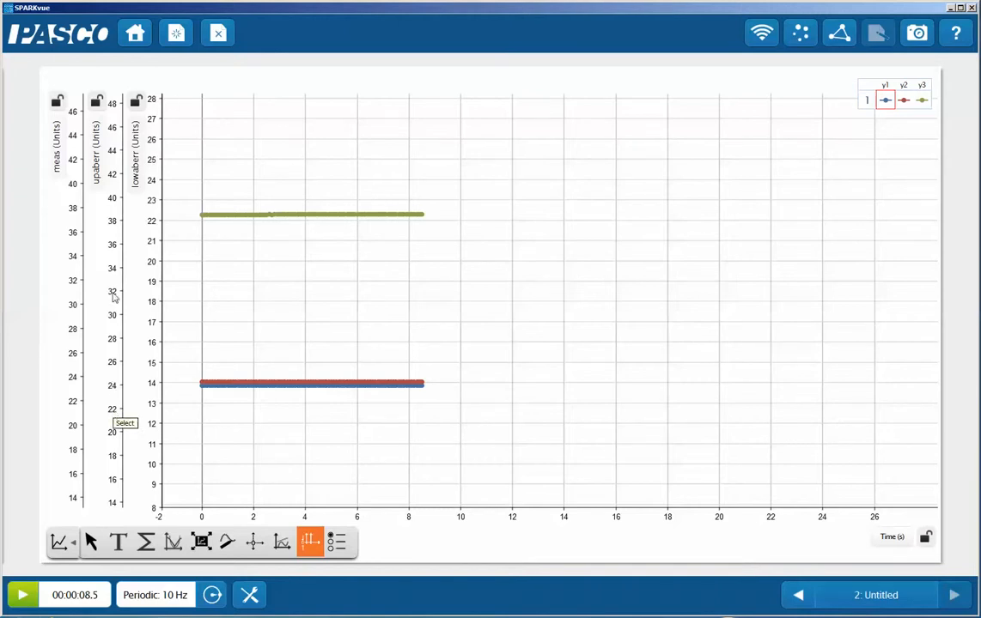
pyautogui.moveTo(115, 342); pyautogui.dragTo(118, 112)
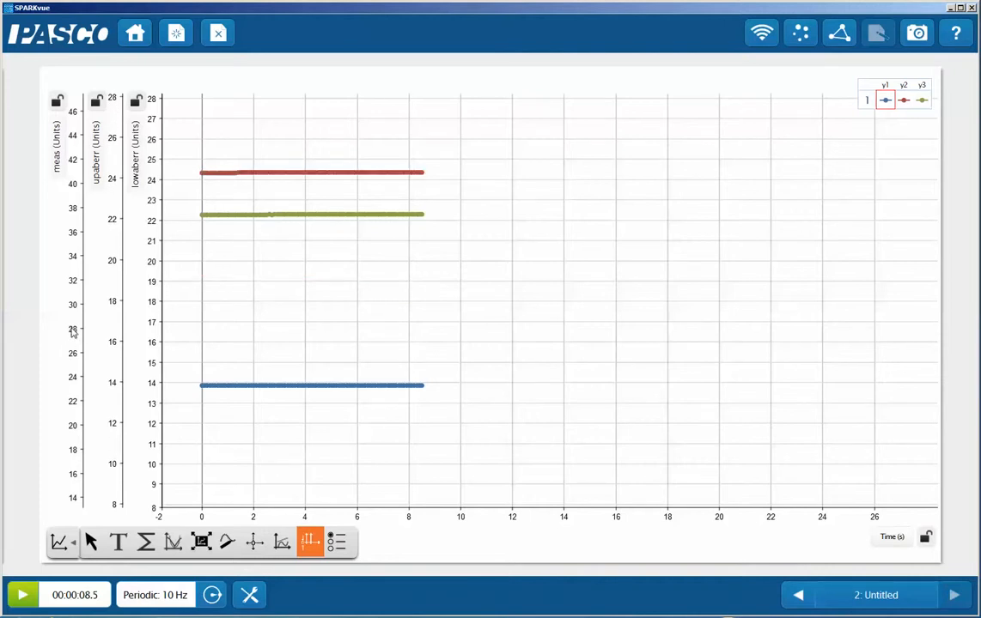
pyautogui.moveTo(73, 336)
pyautogui.mouseDown()
pyautogui.moveTo(75, 120)
pyautogui.moveTo(79, 131)
pyautogui.mouseUp()
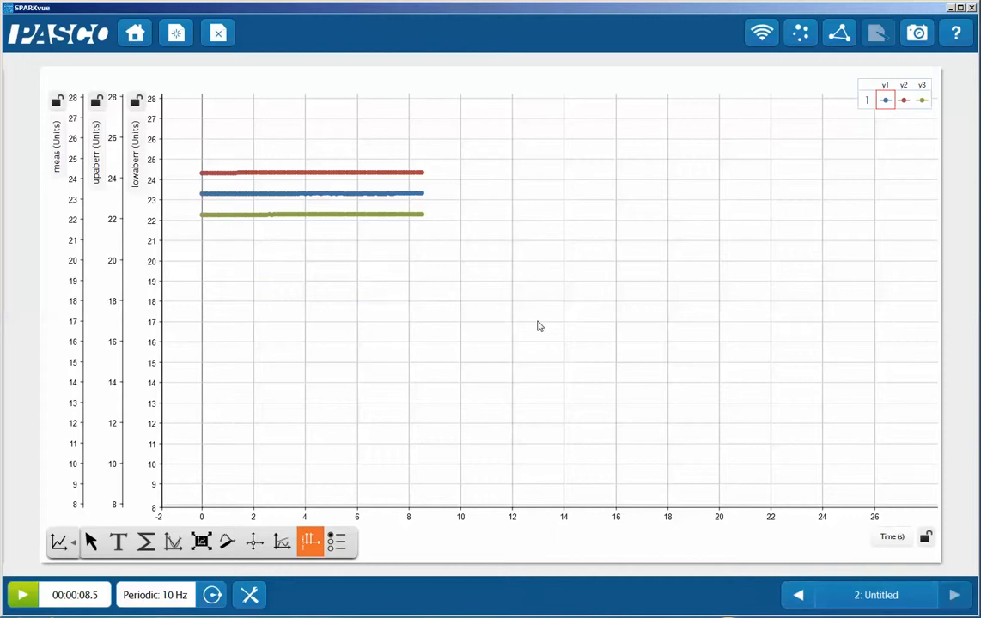